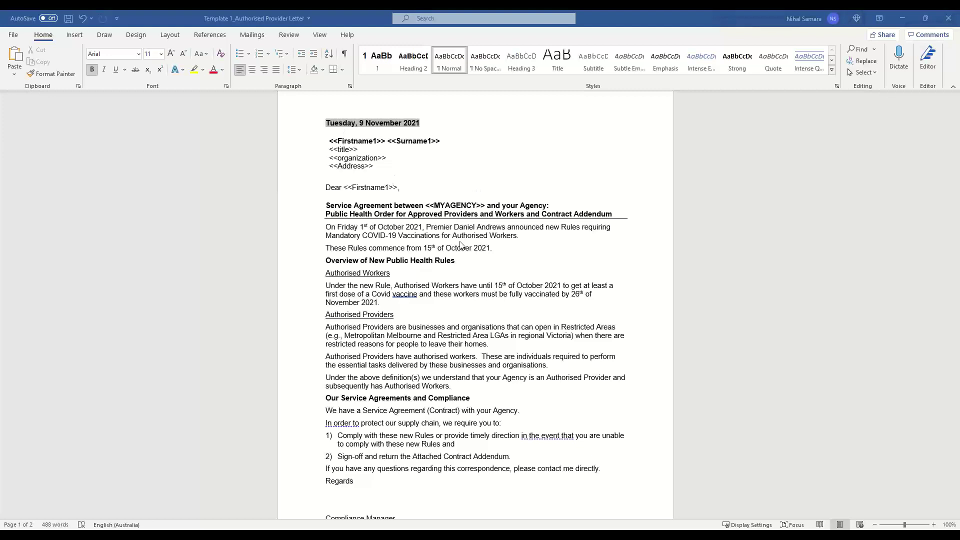
Step: Review the provider letter's Authorised Providers section and the contract addendum's Authorised Provider and Workers clauses, including workforce vaccination status
{"action": "scroll", "coordinate": [437, 274], "scroll_direction": "down", "scroll_amount": 1}
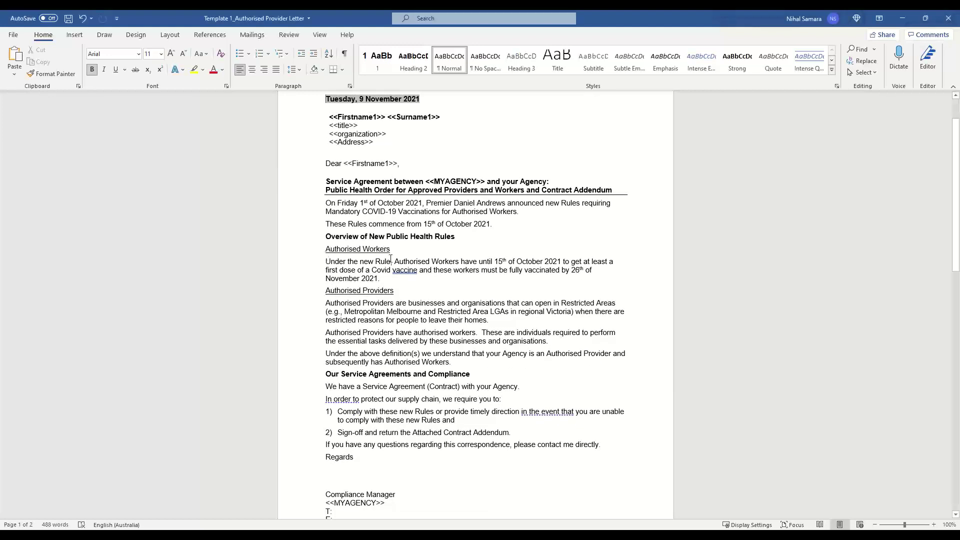
{"action": "left_click_drag", "start_coordinate": [328, 291], "coordinate": [450, 361]}
{"action": "scroll", "coordinate": [448, 360], "scroll_direction": "down", "scroll_amount": 3}
{"action": "scroll", "coordinate": [448, 360], "scroll_direction": "down", "scroll_amount": 15}
{"action": "scroll", "coordinate": [445, 353], "scroll_direction": "down", "scroll_amount": 1}
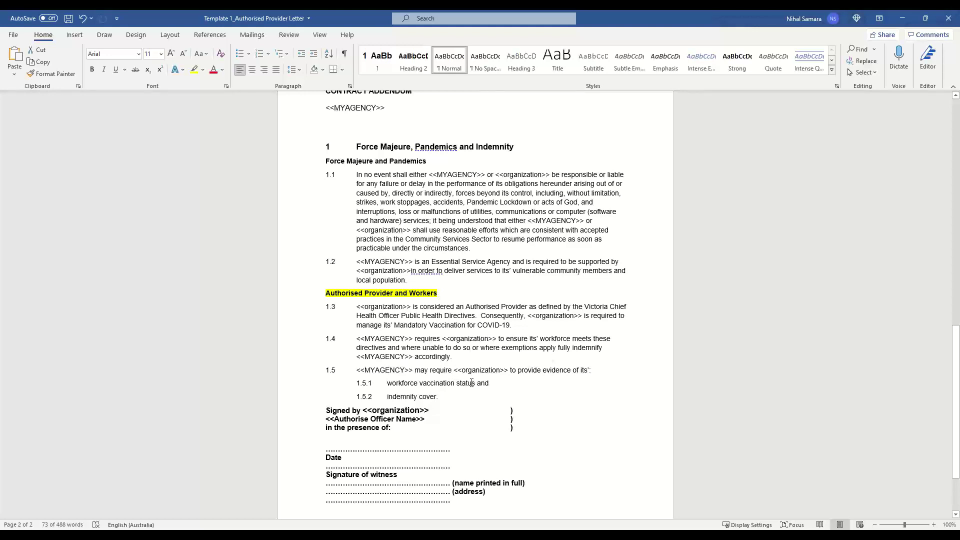
{"action": "left_click_drag", "start_coordinate": [476, 383], "coordinate": [426, 386]}
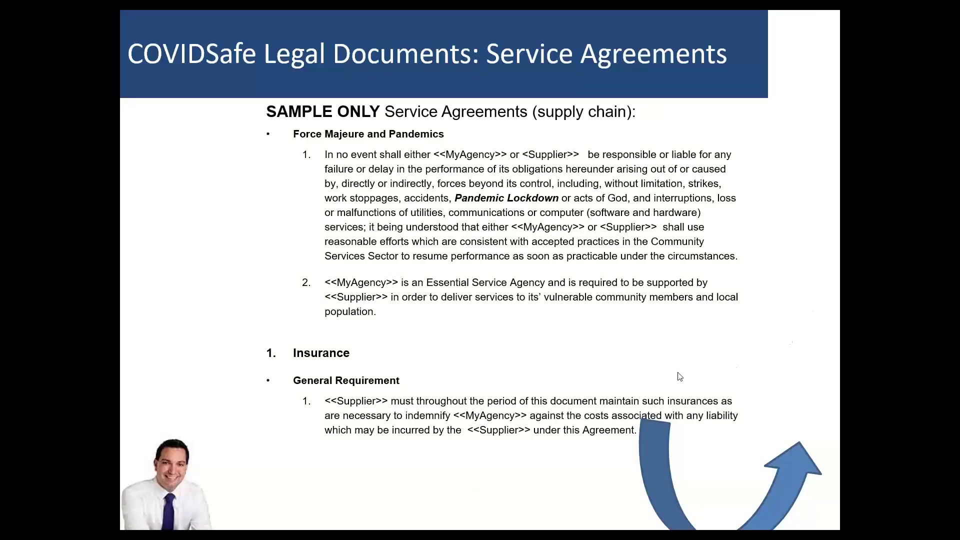
{"action": "key", "text": "Right"}
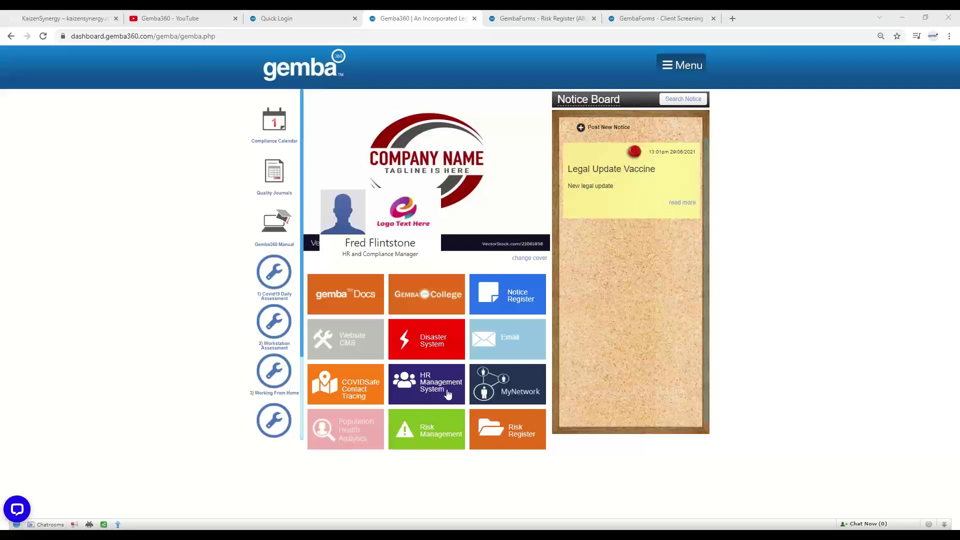
Step: View the Risk Register forms from the Gemba360 dashboard, and return to the dashboard
{"action": "left_click", "coordinate": [519, 436]}
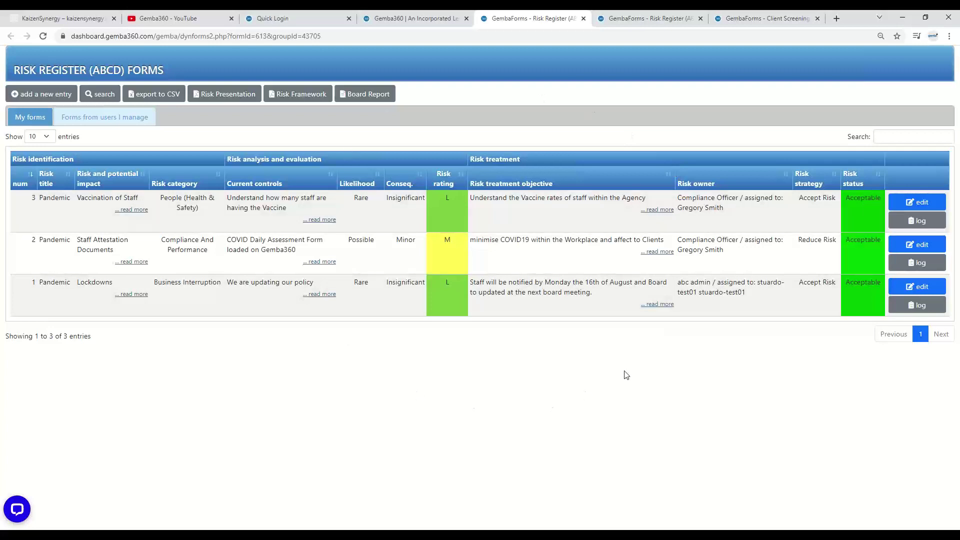
{"action": "left_click", "coordinate": [420, 27]}
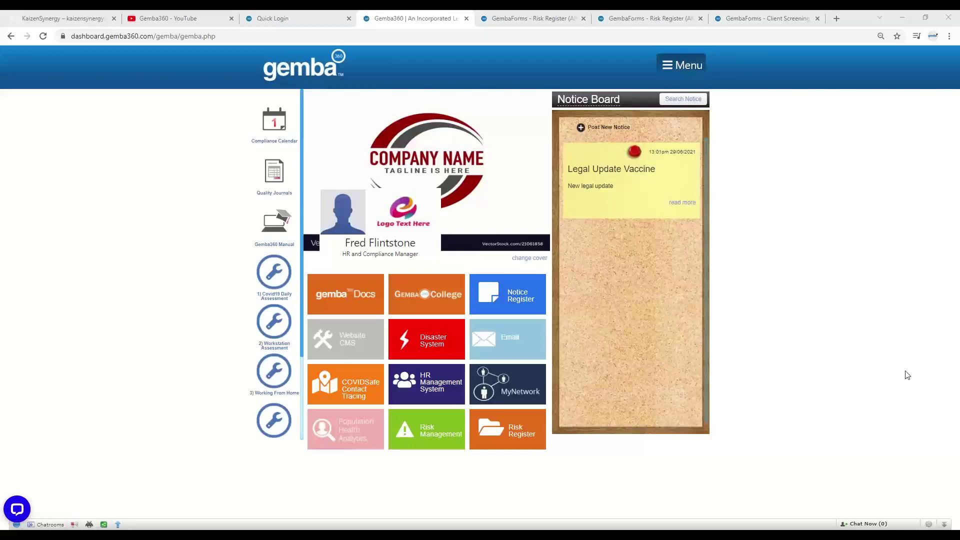
{"action": "key", "text": "alt+Tab"}
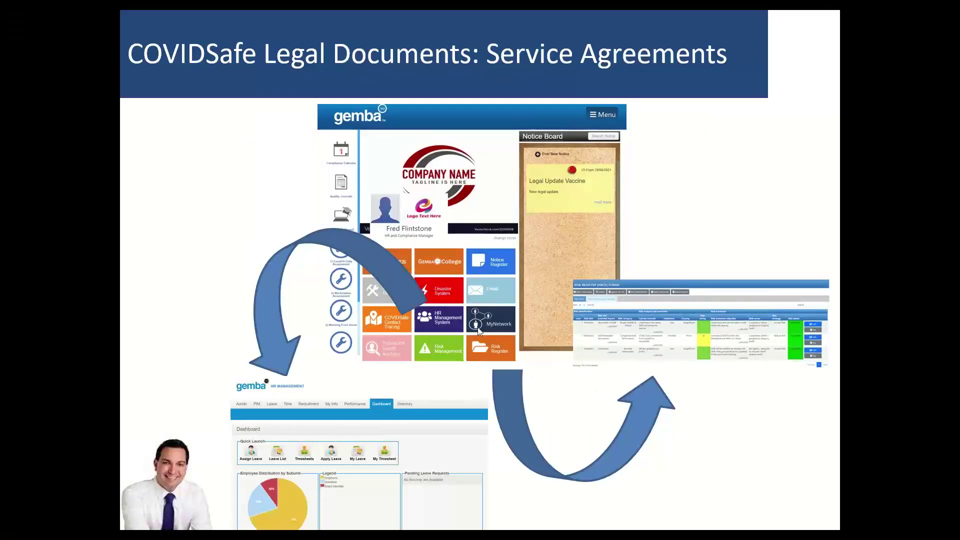
{"action": "key", "text": "alt+Tab"}
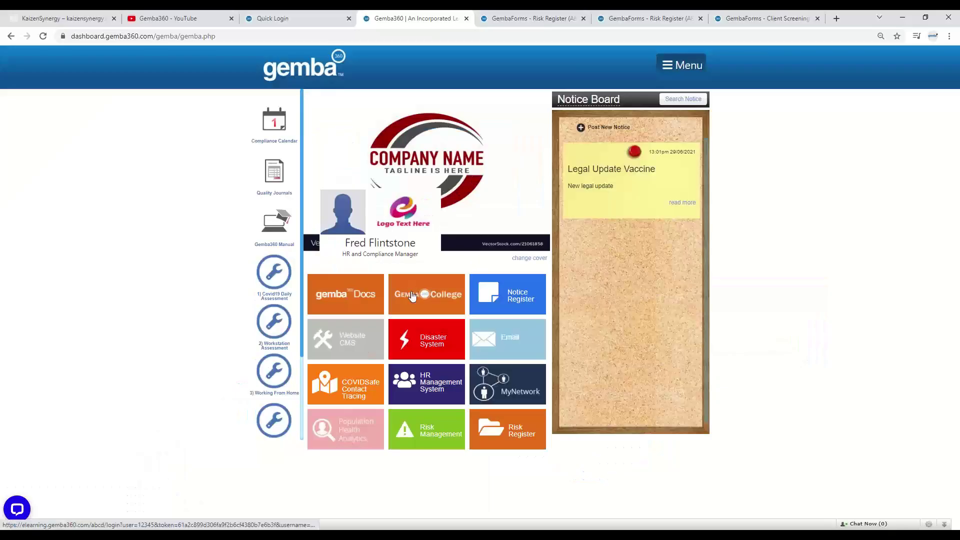
{"action": "left_click", "coordinate": [422, 386]}
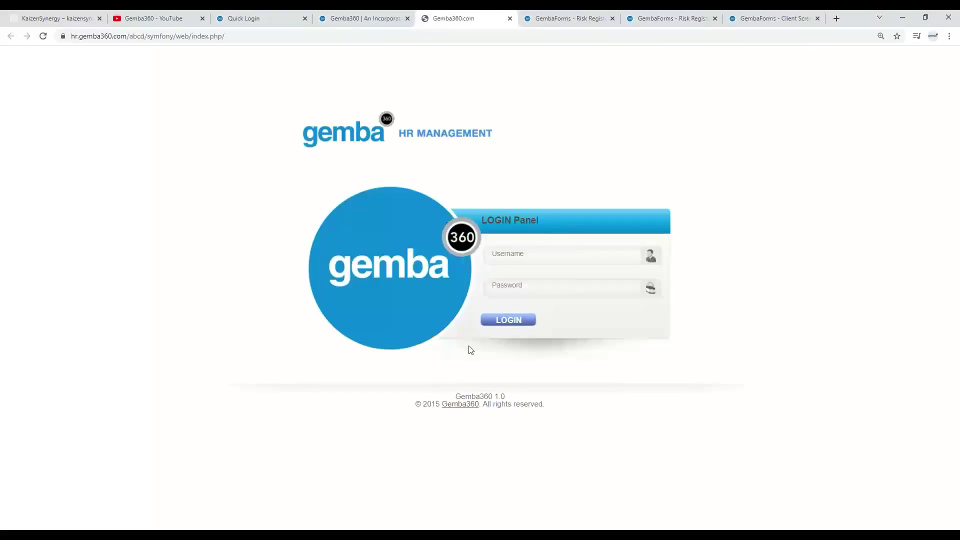
{"action": "left_click", "coordinate": [509, 18]}
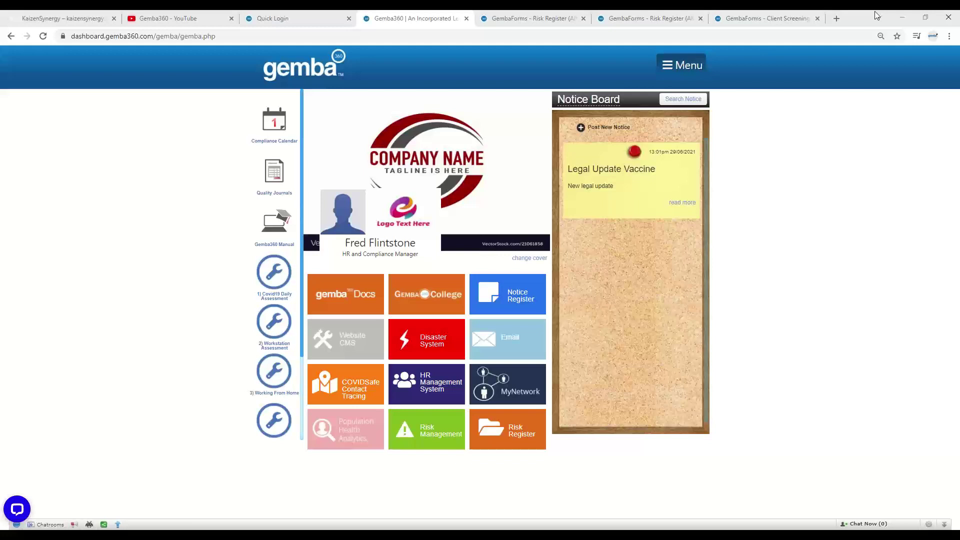
Step: Open the HR Management system and display its list of contractors under PIM
{"action": "key", "text": "ctrl+shift+t"}
{"action": "mouse_move", "coordinate": [68, 125]}
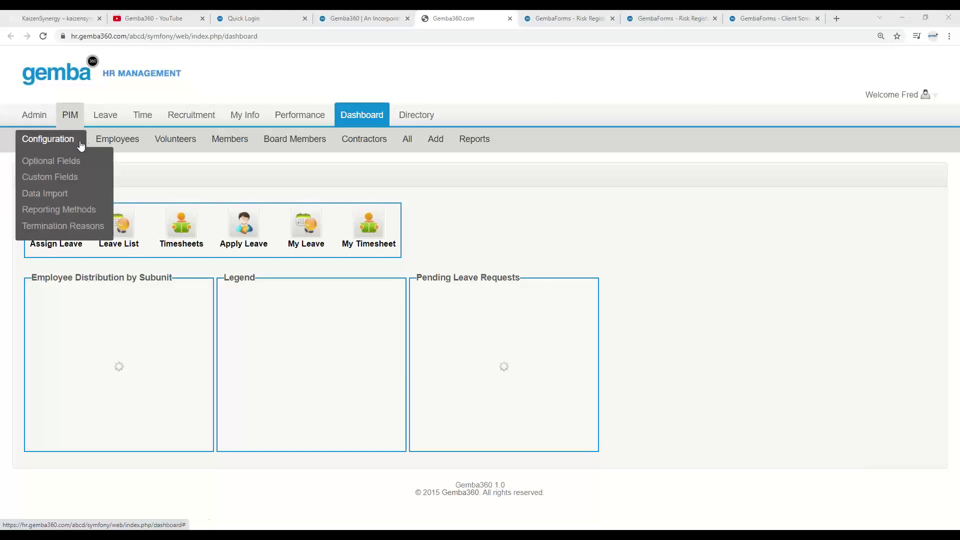
{"action": "left_click", "coordinate": [344, 143]}
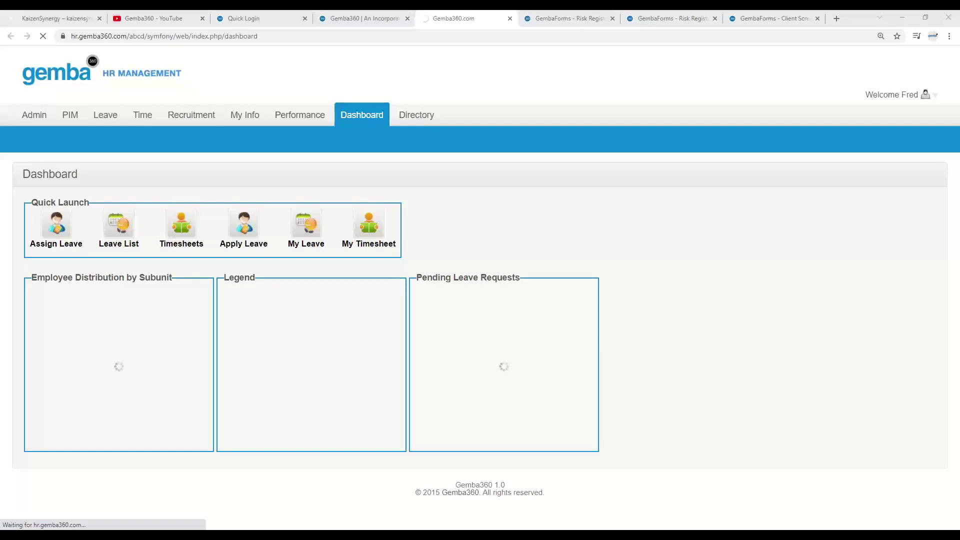
{"action": "key", "text": "ctrl+shift+Tab"}
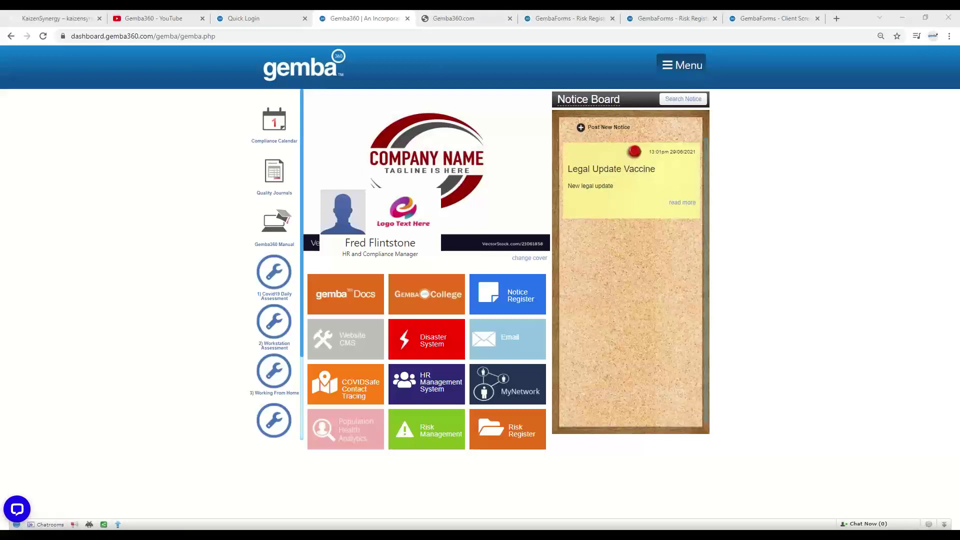
{"action": "key", "text": "ctrl+Tab"}
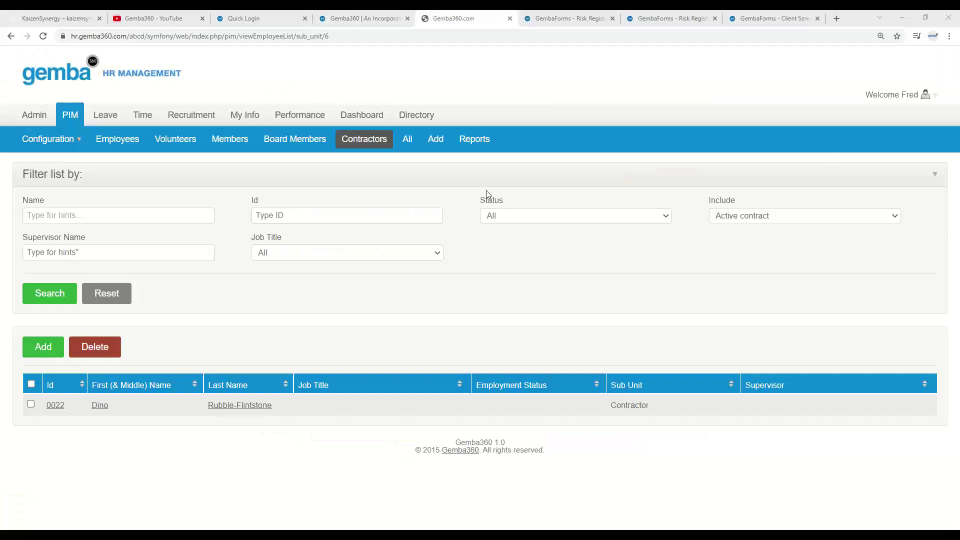
Step: Start a new personnel record and fill in the person's first and last name
{"action": "left_click", "coordinate": [435, 140]}
{"action": "left_click", "coordinate": [174, 216]}
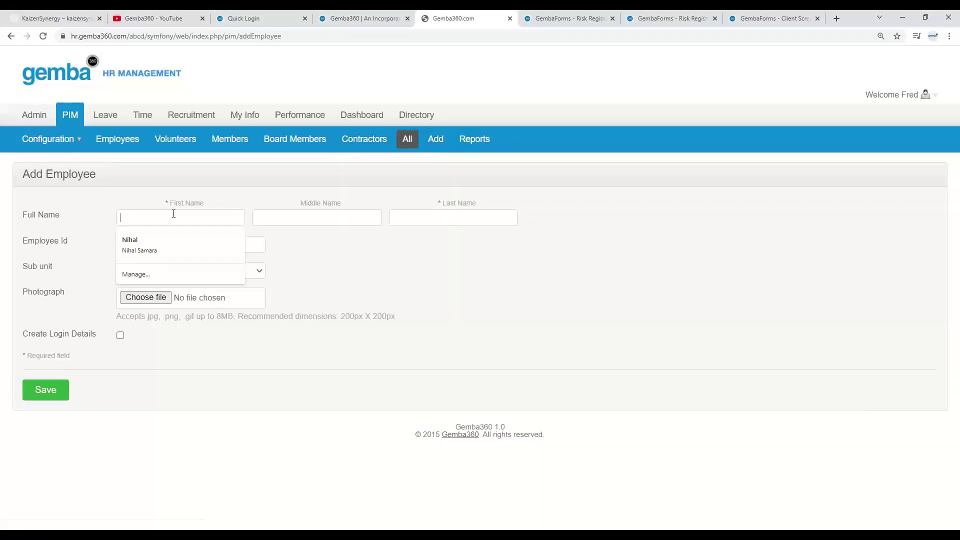
{"action": "type", "text": "Nih"}
{"action": "key", "text": "BackSpace"}
{"action": "key", "text": "BackSpace"}
{"action": "key", "text": "BackSpace"}
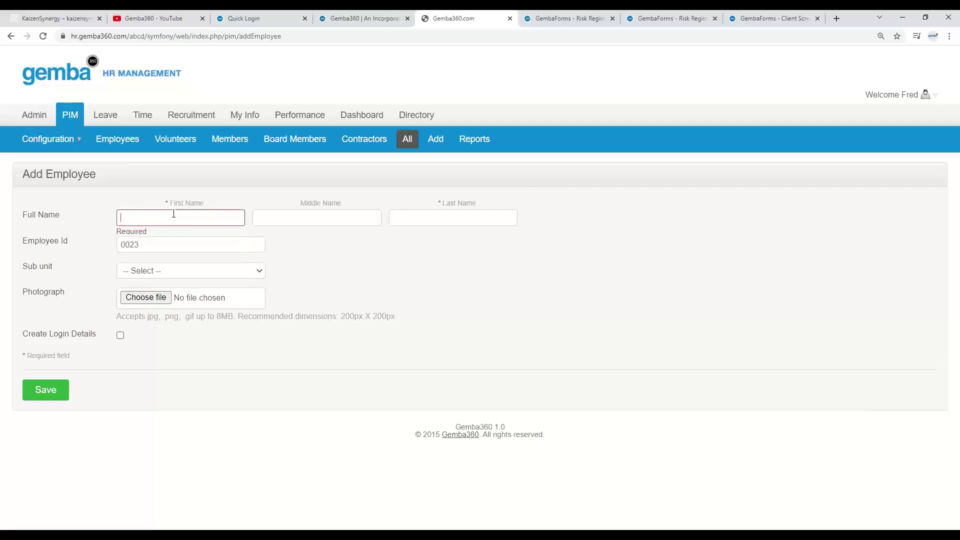
{"action": "type", "text": "Jane"}
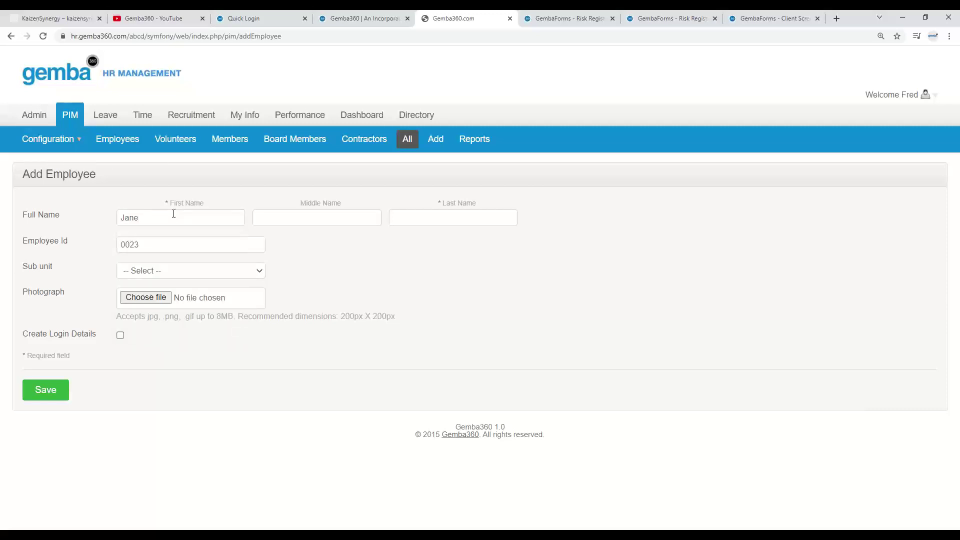
{"action": "type", "text": "Citizen"}
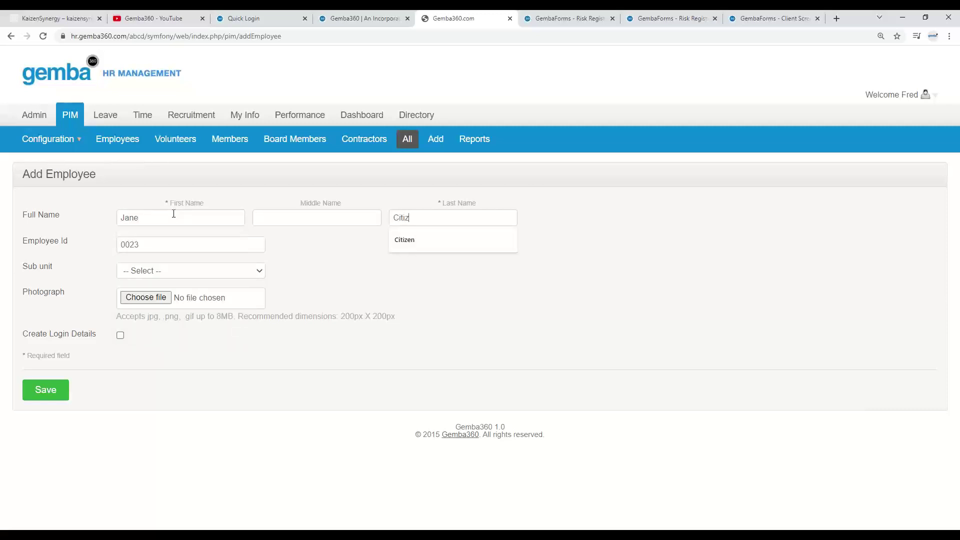
Step: Assign the new record to the Contractor sub unit and save it
{"action": "left_click", "coordinate": [159, 271]}
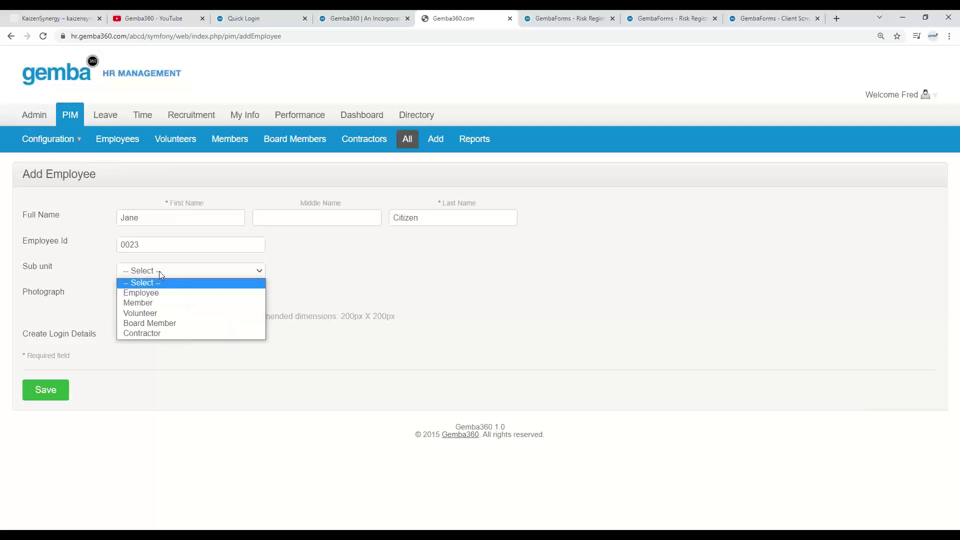
{"action": "left_click", "coordinate": [161, 333]}
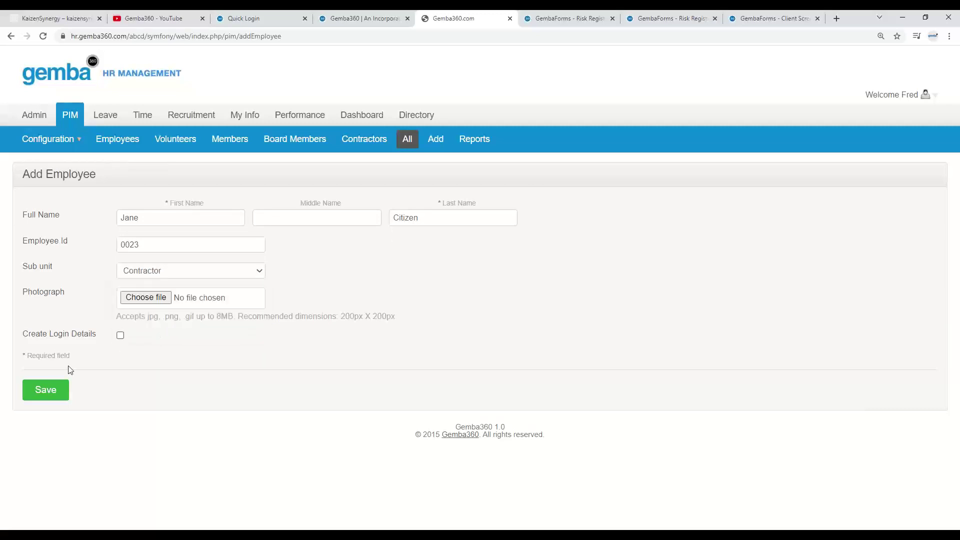
{"action": "left_click", "coordinate": [46, 390]}
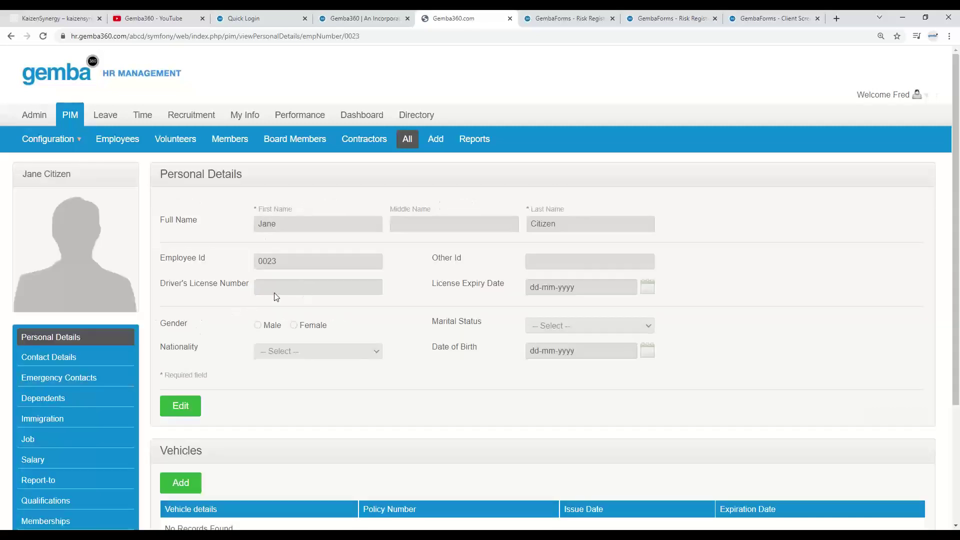
Step: Start a new license entry of type COVID19 Vaccinated in the contractor's qualifications
{"action": "scroll", "coordinate": [215, 310], "scroll_direction": "down", "scroll_amount": 2}
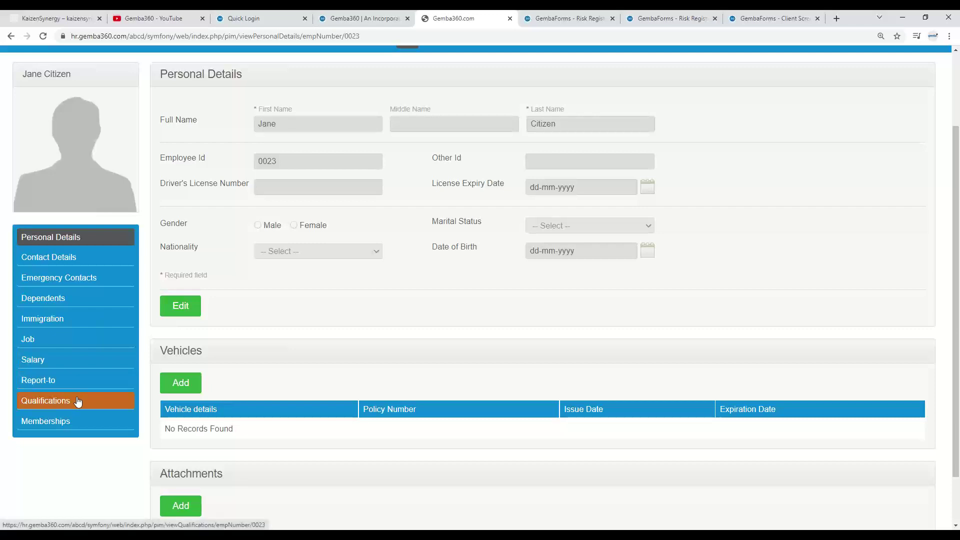
{"action": "left_click", "coordinate": [77, 400]}
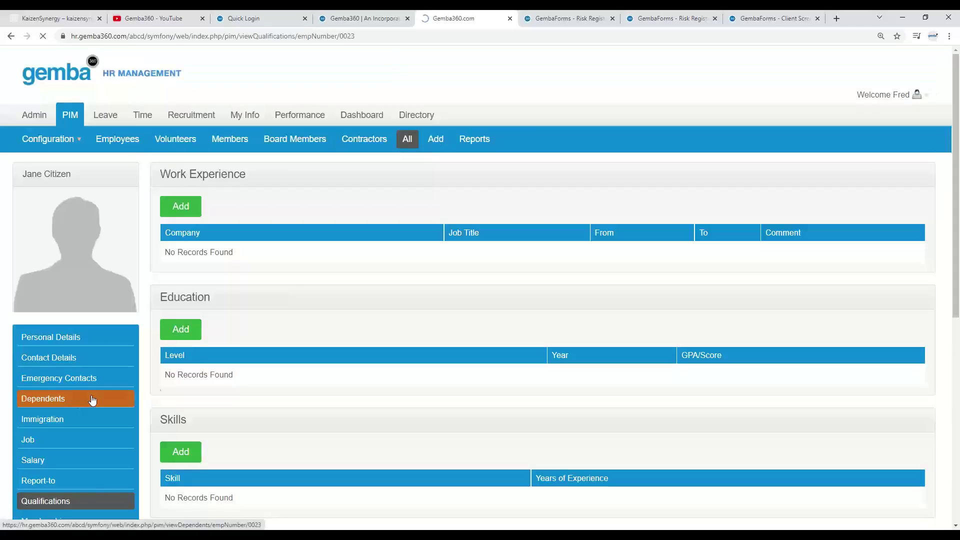
{"action": "scroll", "coordinate": [226, 378], "scroll_direction": "down", "scroll_amount": 2}
{"action": "scroll", "coordinate": [226, 378], "scroll_direction": "down", "scroll_amount": 4}
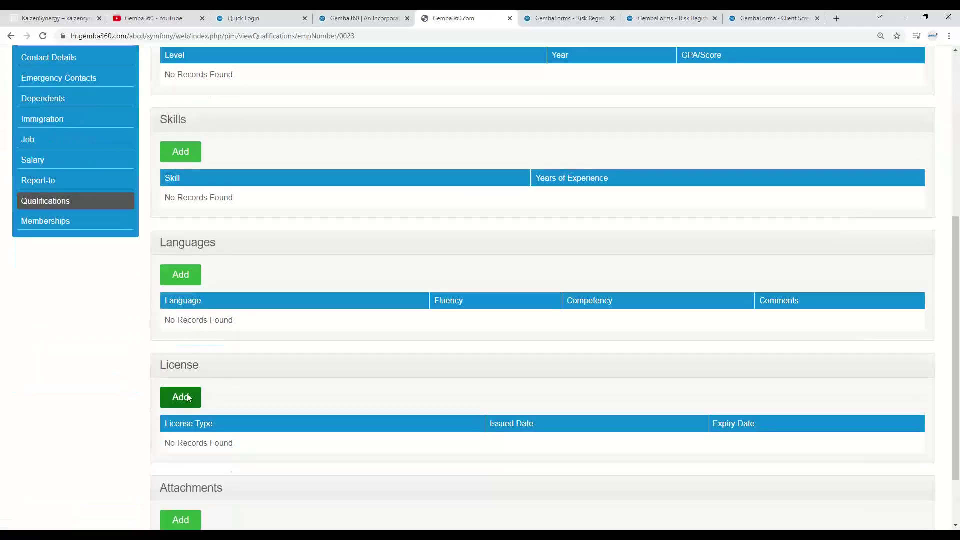
{"action": "left_click", "coordinate": [188, 397]}
{"action": "left_click", "coordinate": [294, 399]}
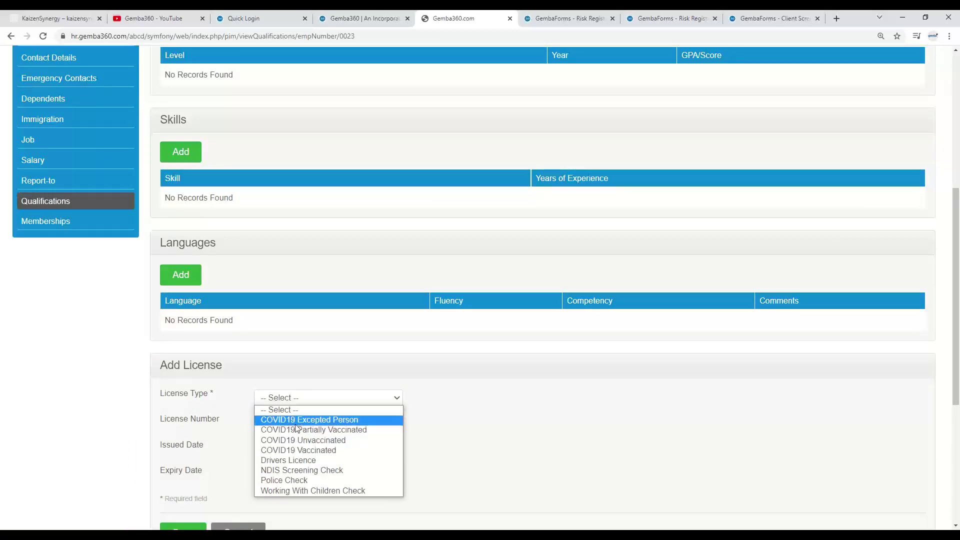
{"action": "left_click", "coordinate": [295, 451]}
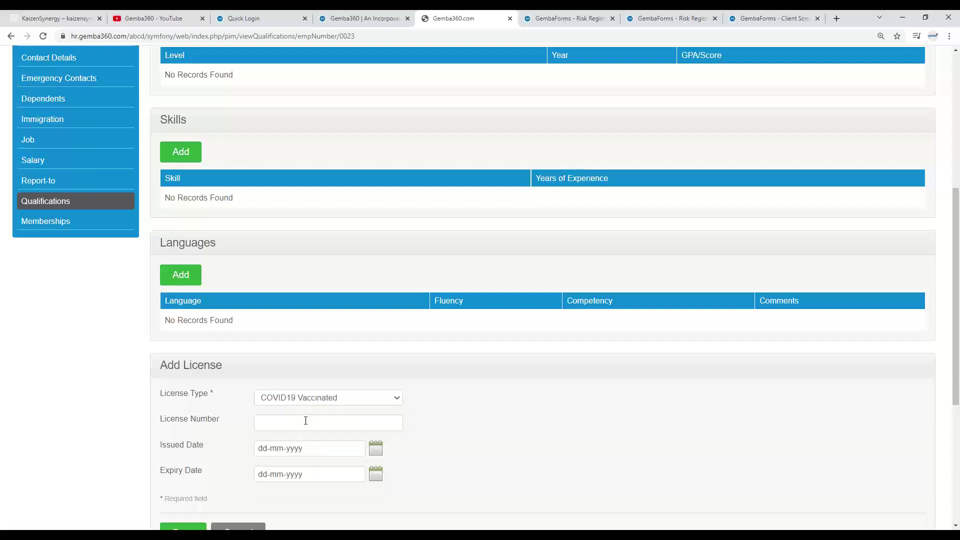
Step: Set the license's issued date to 02-11-2021 and its expiry date to 02-11-2022, and save the entry
{"action": "left_click", "coordinate": [310, 447]}
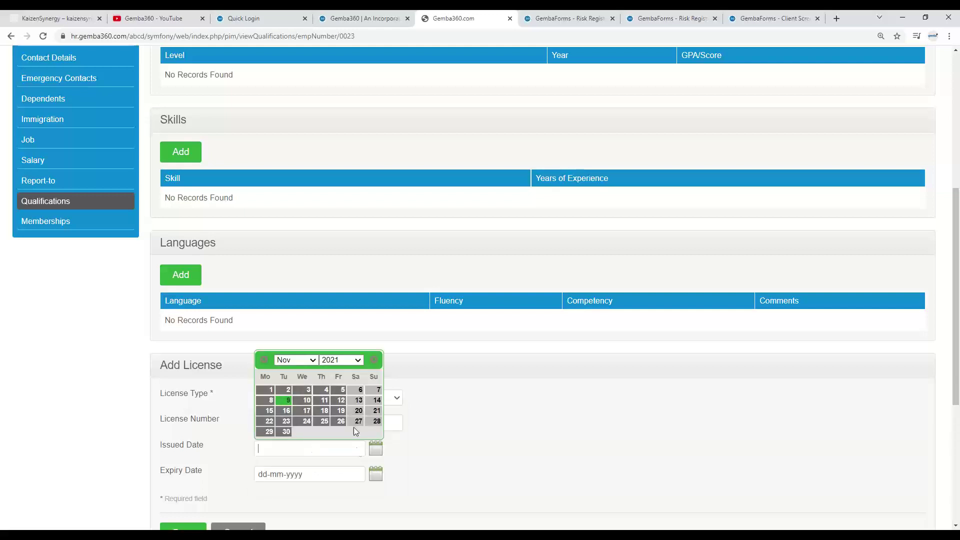
{"action": "left_click", "coordinate": [286, 393]}
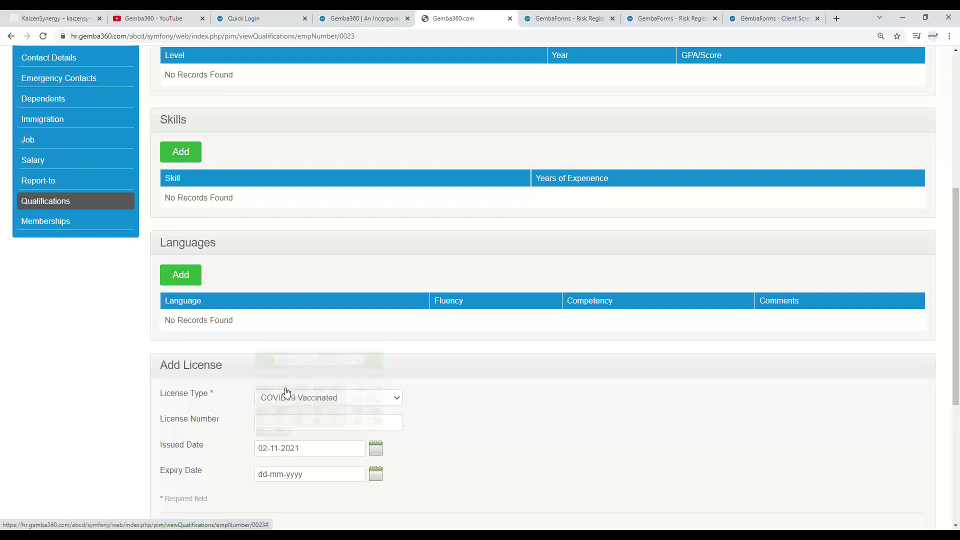
{"action": "left_click", "coordinate": [380, 477]}
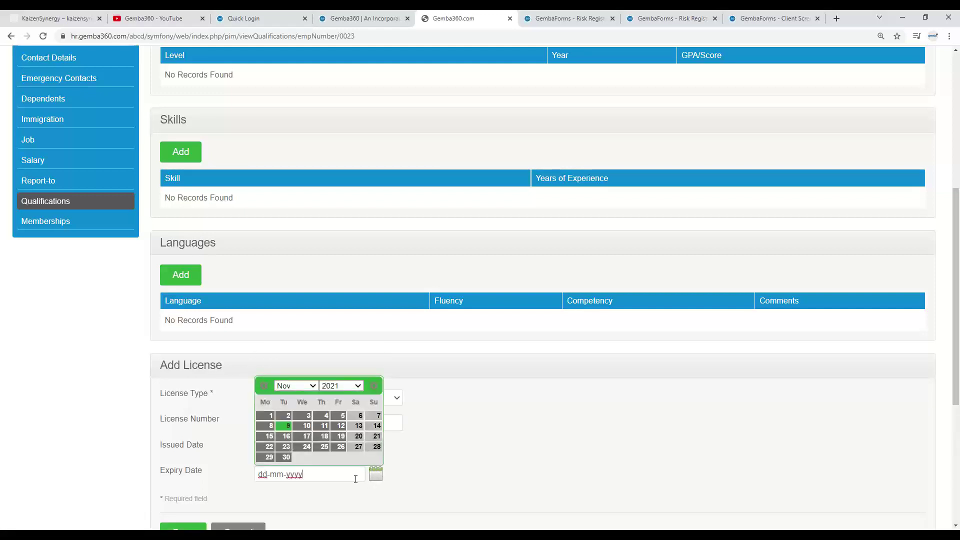
{"action": "left_click", "coordinate": [284, 414]}
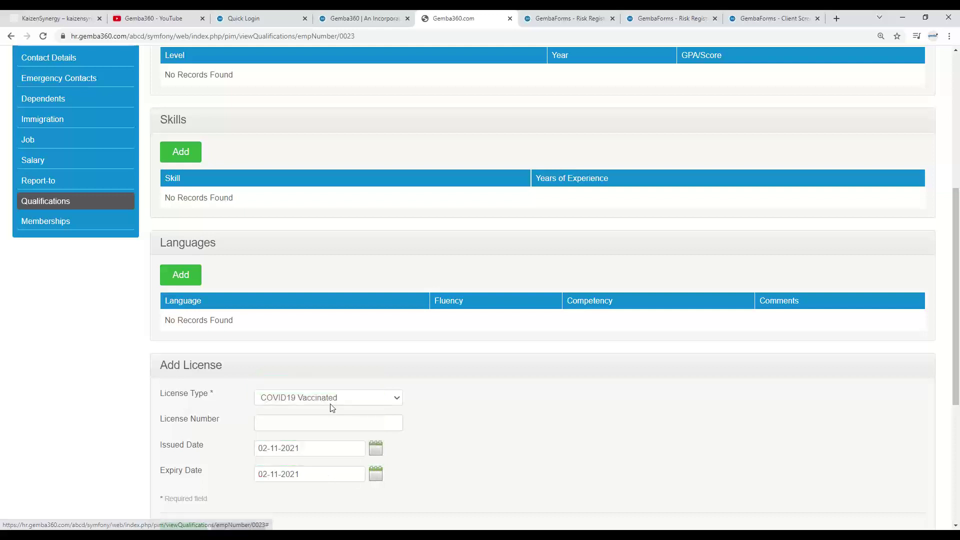
{"action": "left_click", "coordinate": [306, 472]}
{"action": "key", "text": "BackSpace"}
{"action": "type", "text": "2"}
{"action": "left_click", "coordinate": [516, 446]}
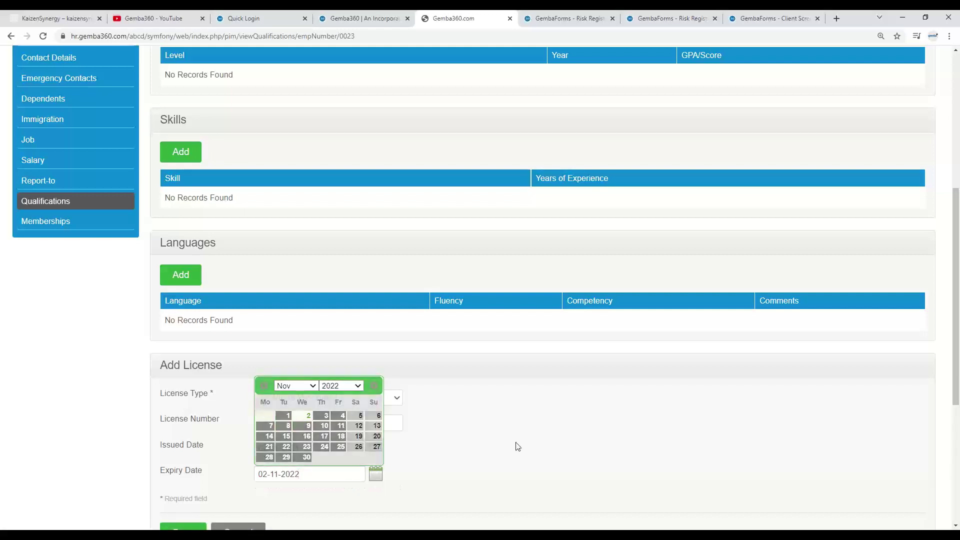
{"action": "scroll", "coordinate": [225, 500], "scroll_direction": "down", "scroll_amount": 2}
{"action": "left_click", "coordinate": [202, 433]}
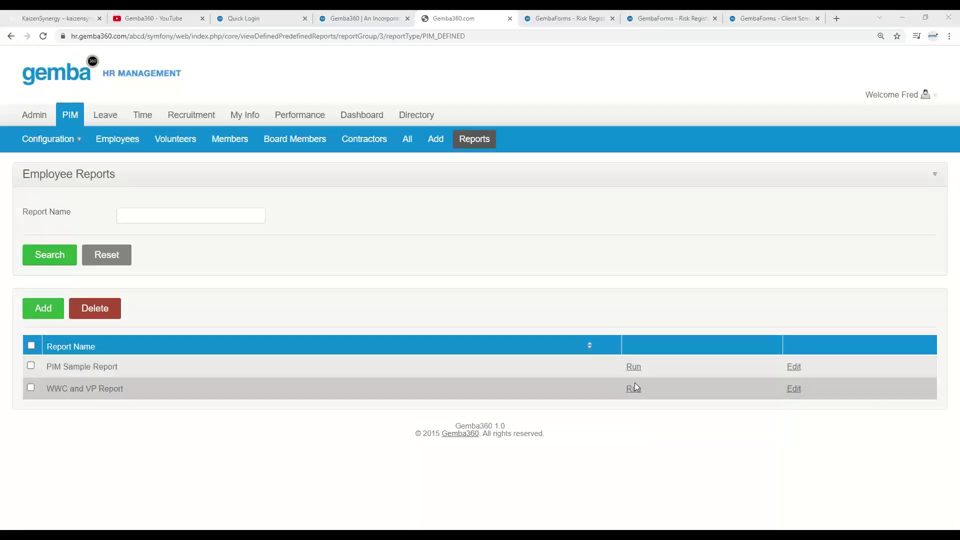
Step: Run the WWC and VP Report to view employee license expiry dates, and return to the Gemba360 dashboard
{"action": "left_click", "coordinate": [633, 388]}
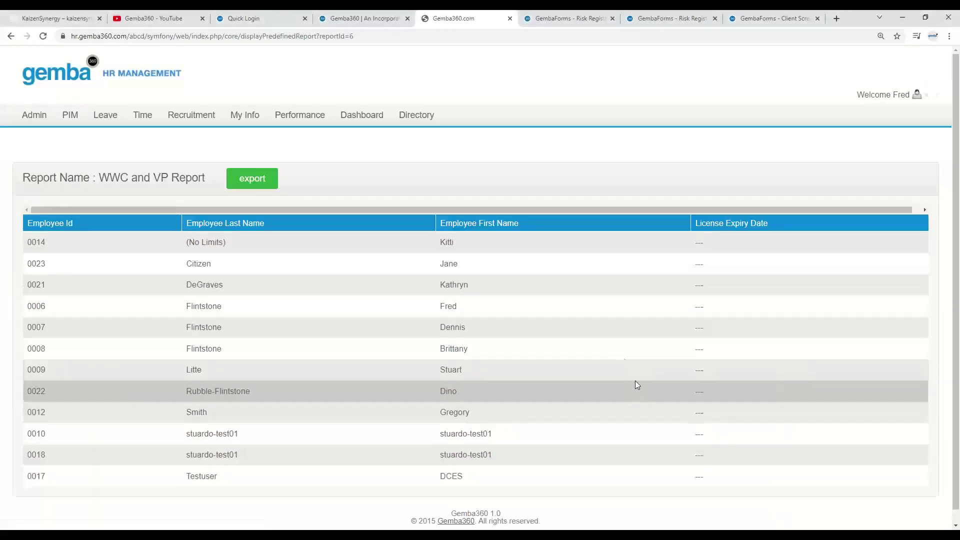
{"action": "left_click", "coordinate": [370, 15]}
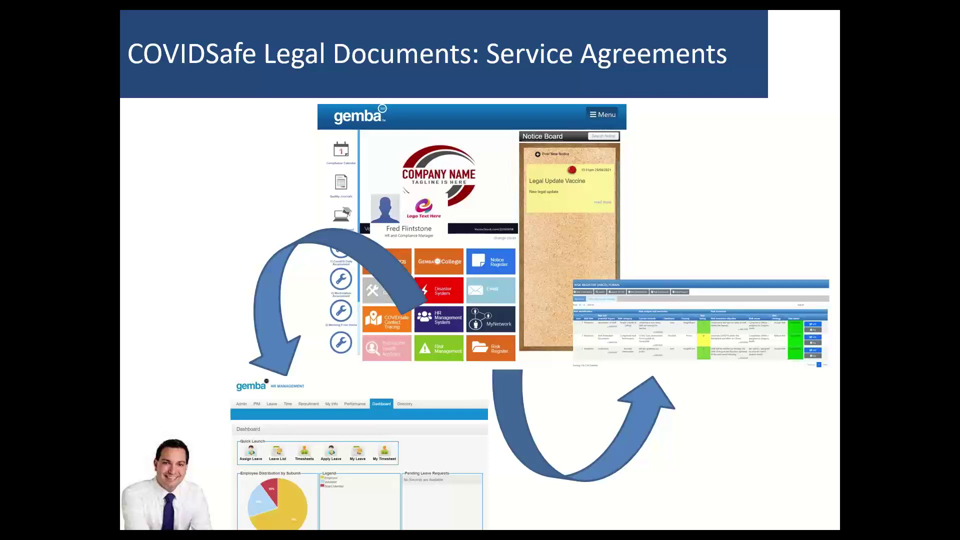
{"action": "left_click", "coordinate": [679, 189]}
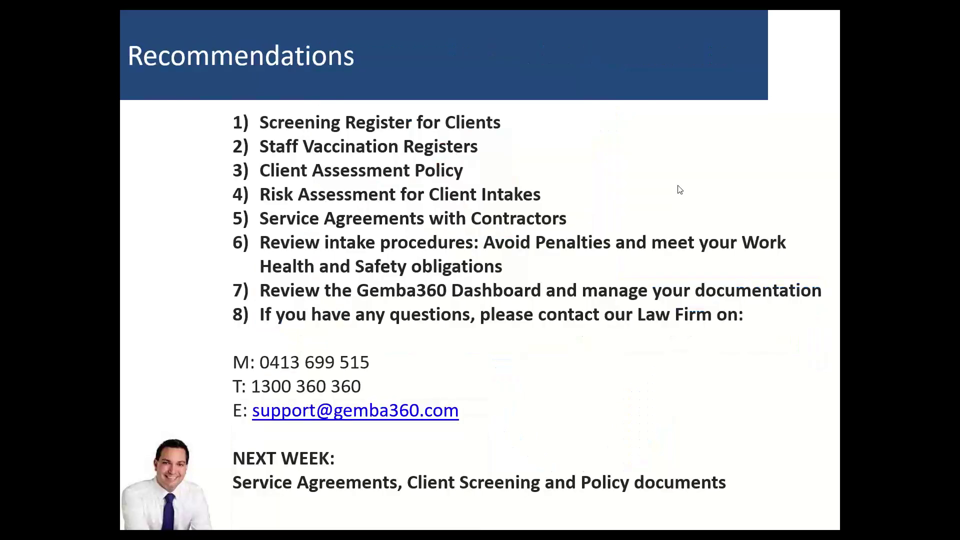